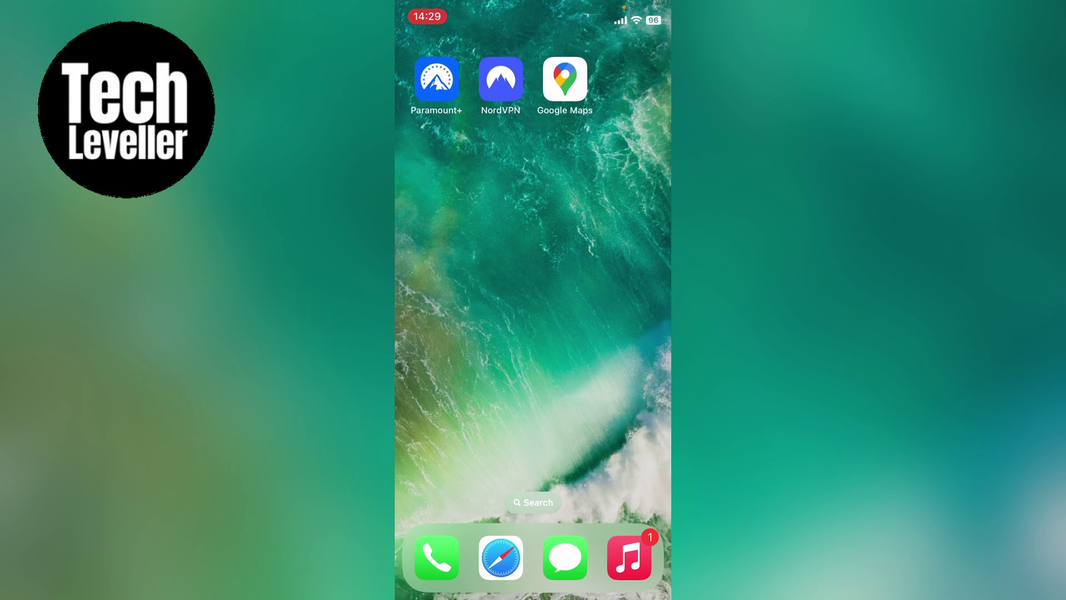
pyautogui.hscroll(1, 533, 276)
pyautogui.hscroll(1, 533, 275)
pyautogui.hscroll(1, 533, 274)
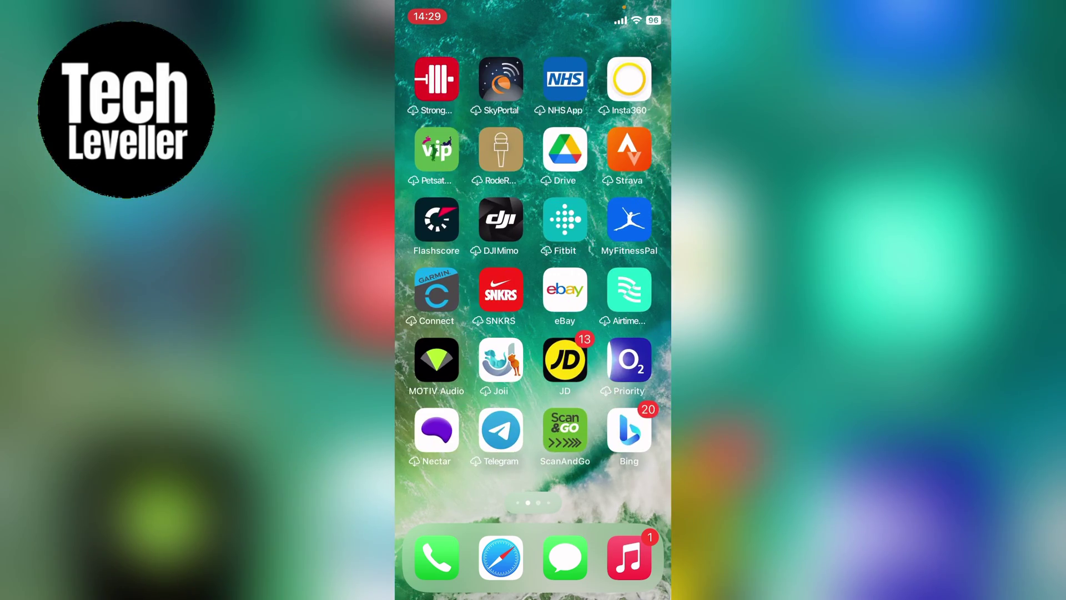
pyautogui.hscroll(1, 533, 275)
pyautogui.hscroll(-1, 534, 274)
pyautogui.hscroll(-1, 533, 275)
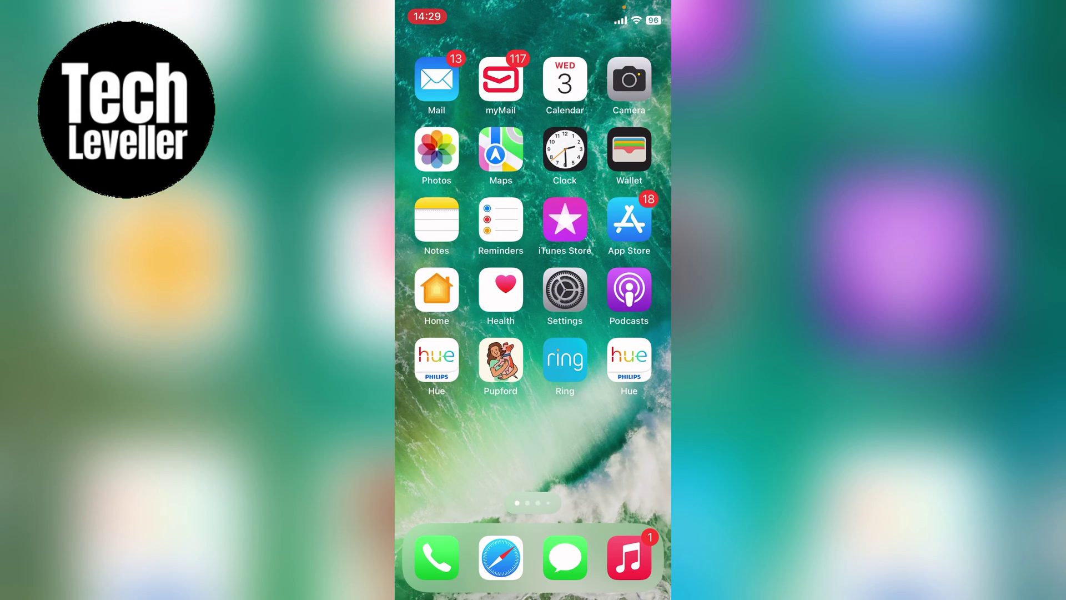
# Step: Check the Google Maps - Transit & Food App Store listing (version 6.96.1), then return home
pyautogui.click(609, 222)
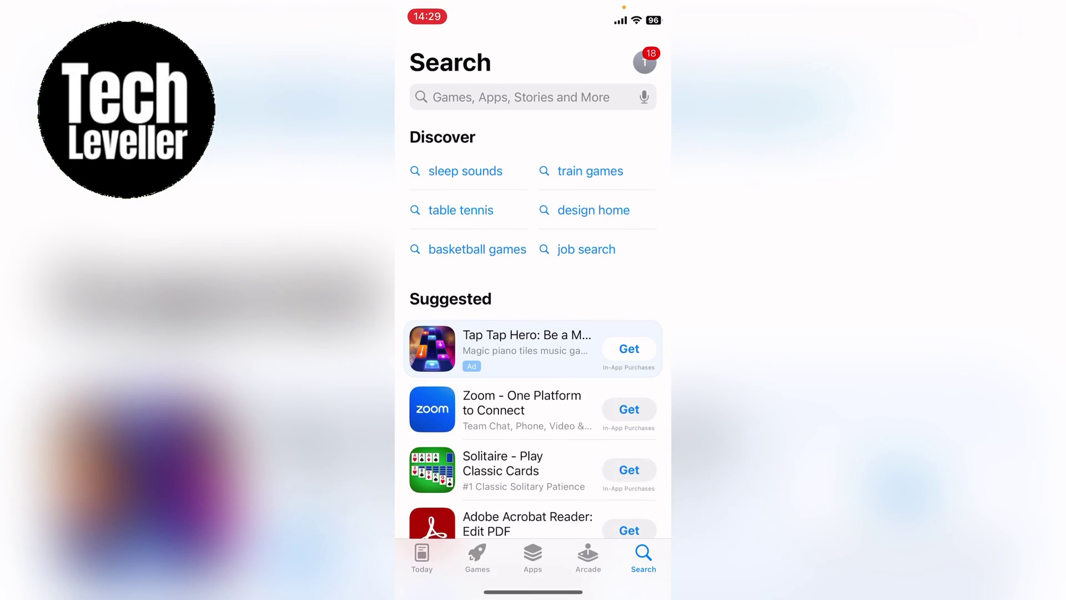
pyautogui.click(516, 95)
pyautogui.write('goo')
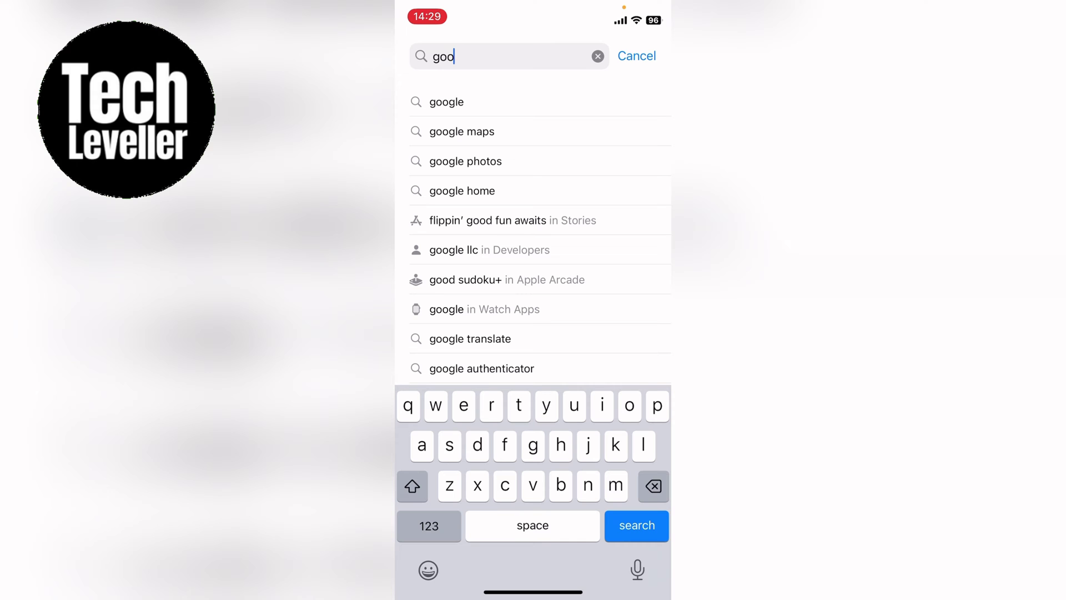
pyautogui.click(461, 132)
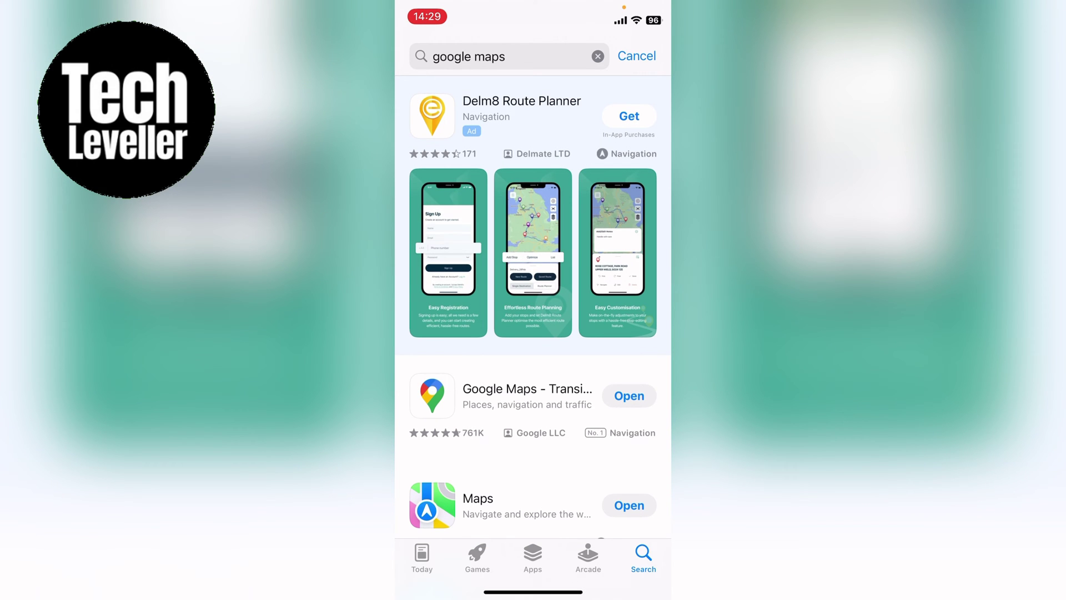
pyautogui.click(508, 395)
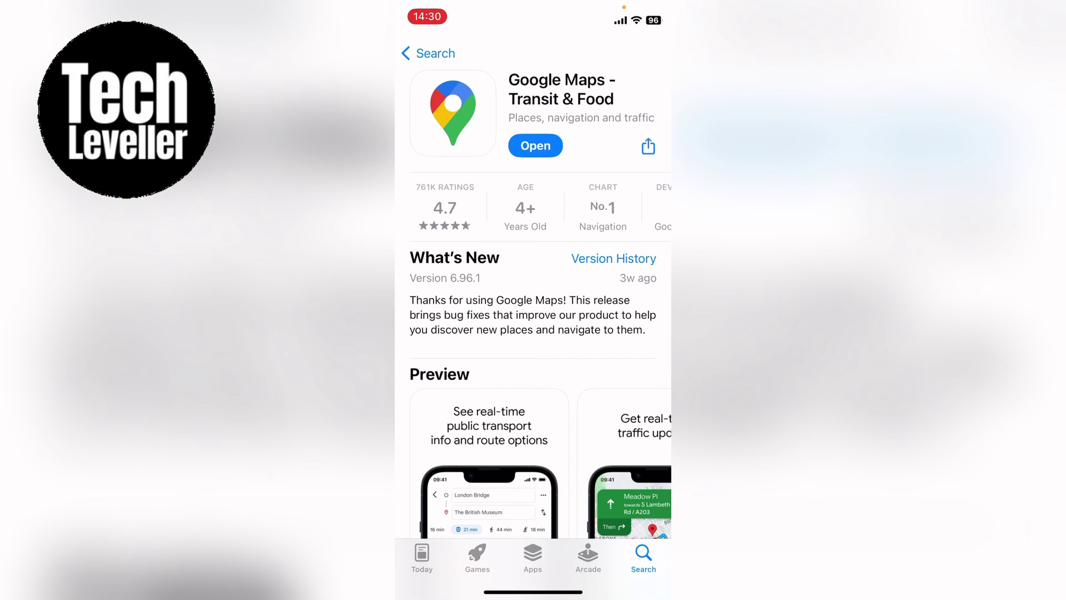
pyautogui.moveTo(533, 591); pyautogui.dragTo(533, 333)
# Step: Go to Settings > General > iPhone Storage to see installed apps by size
pyautogui.click(564, 290)
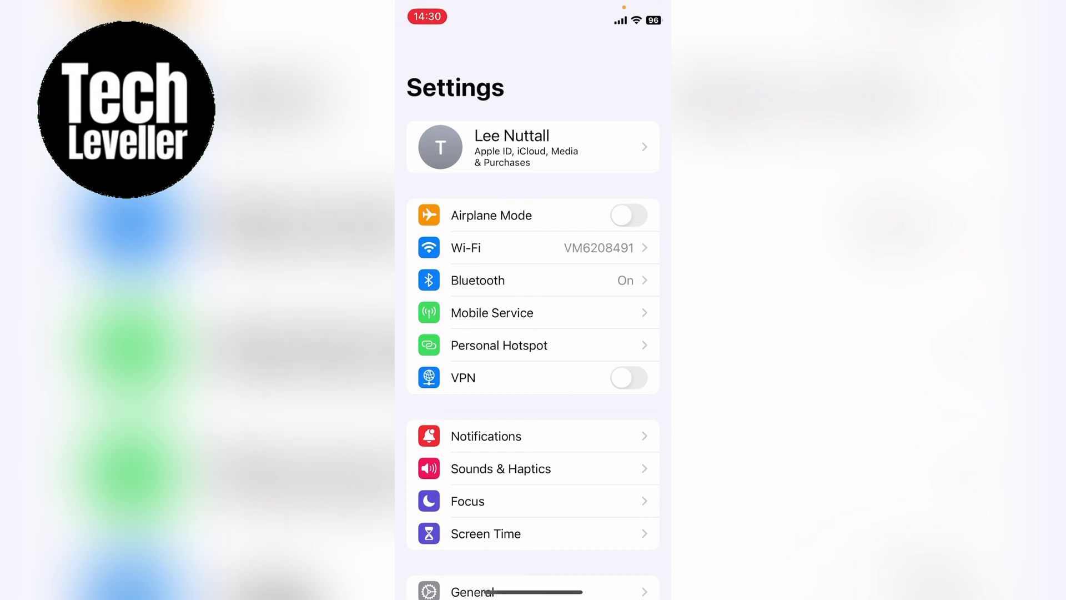
pyautogui.scroll(-5, 534, 333)
pyautogui.click(472, 360)
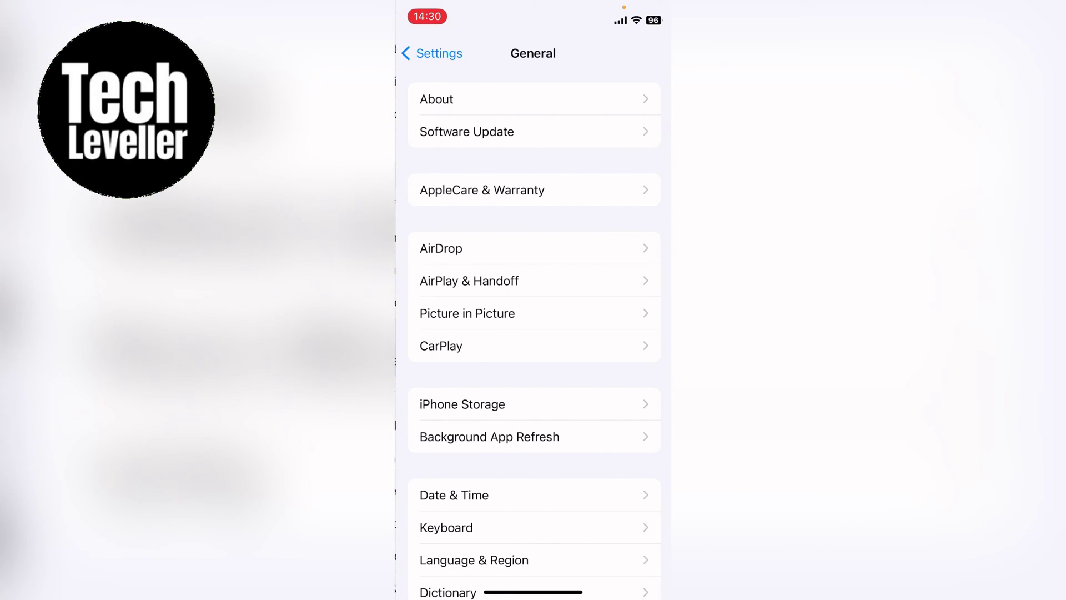
pyautogui.click(460, 404)
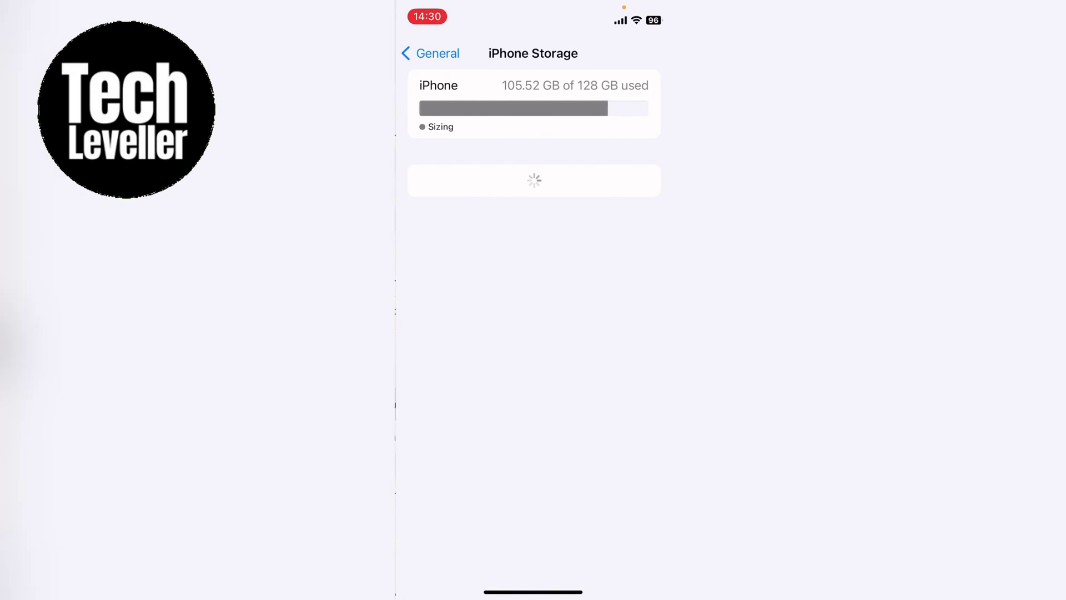
pyautogui.scroll(-3, 533, 334)
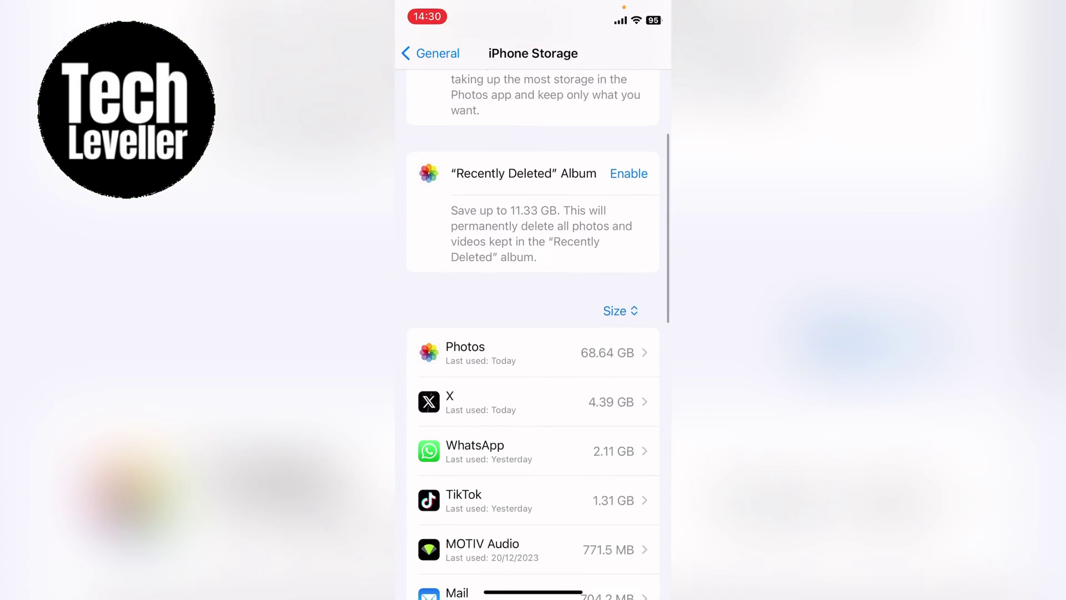
pyautogui.scroll(-2, 533, 333)
pyautogui.scroll(-3, 533, 333)
pyautogui.scroll(-2, 534, 334)
pyautogui.scroll(-2, 533, 334)
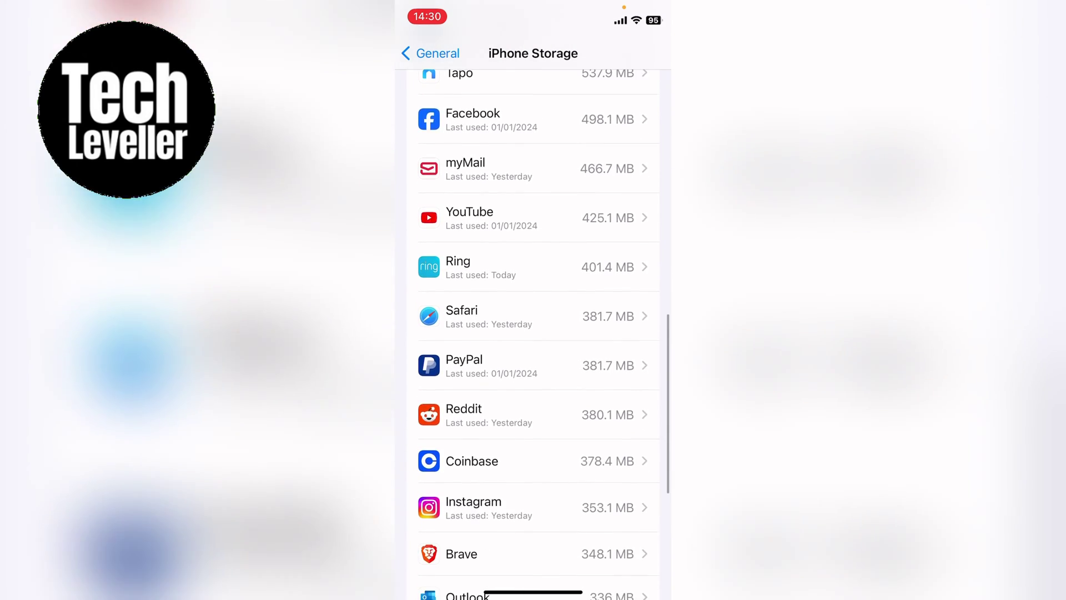
pyautogui.scroll(-3, 534, 334)
pyautogui.click(533, 389)
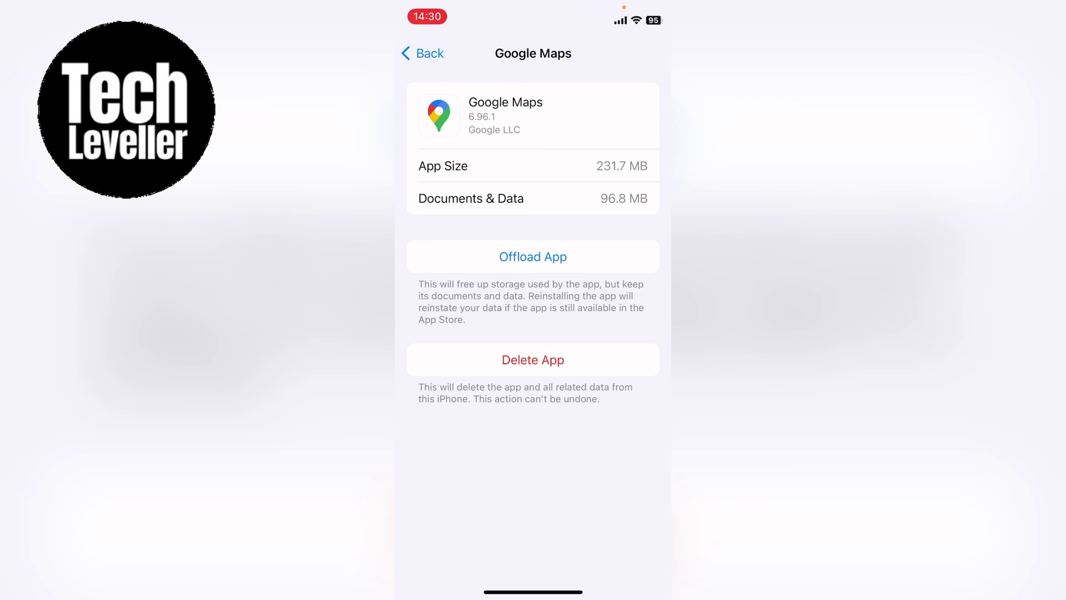
pyautogui.click(423, 53)
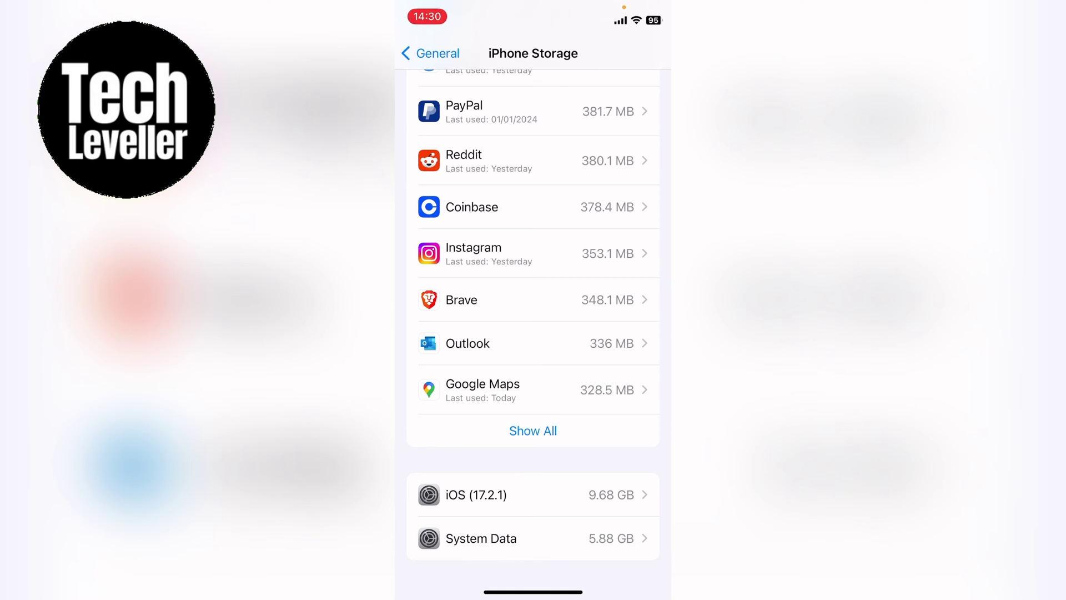
# Step: Return to the main Settings list and go to Google Maps' settings page
pyautogui.click(430, 52)
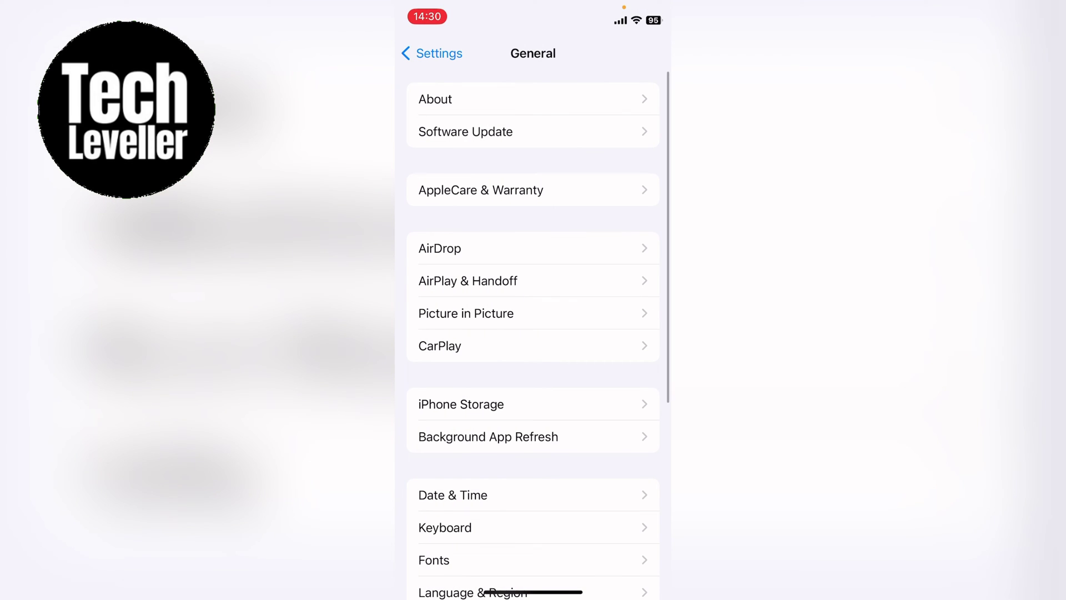
pyautogui.click(434, 52)
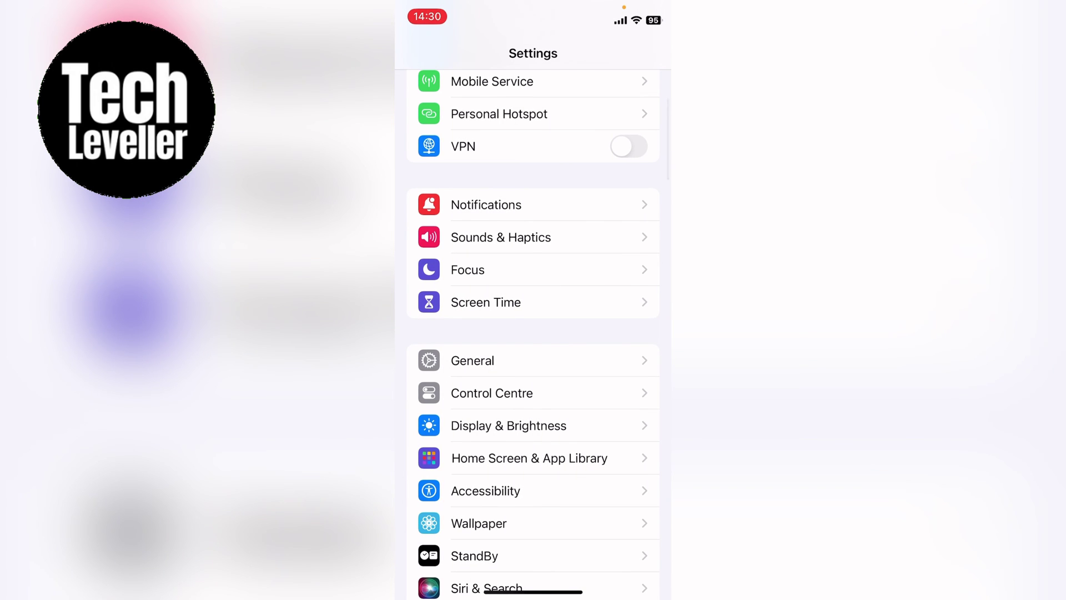
pyautogui.scroll(-5, 533, 333)
pyautogui.scroll(-2, 534, 333)
pyautogui.scroll(-3, 533, 334)
pyautogui.scroll(-2, 533, 334)
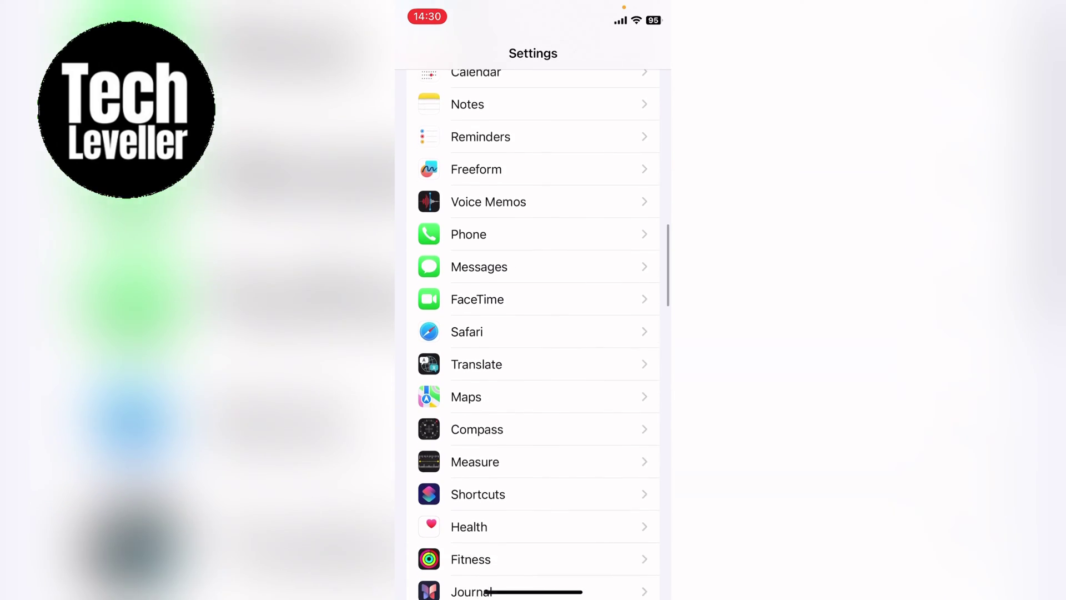
pyautogui.scroll(-1, 533, 333)
pyautogui.scroll(-3, 533, 333)
pyautogui.scroll(-1, 533, 334)
pyautogui.scroll(-1, 533, 333)
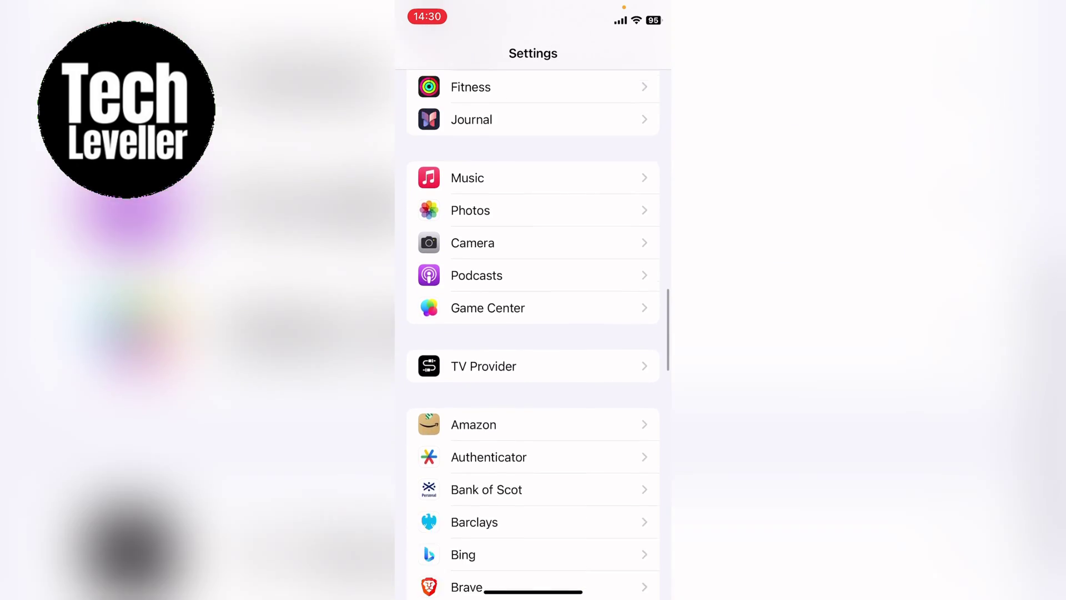
pyautogui.scroll(-3, 533, 333)
pyautogui.scroll(-2, 533, 334)
pyautogui.scroll(-2, 534, 333)
pyautogui.scroll(-1, 533, 333)
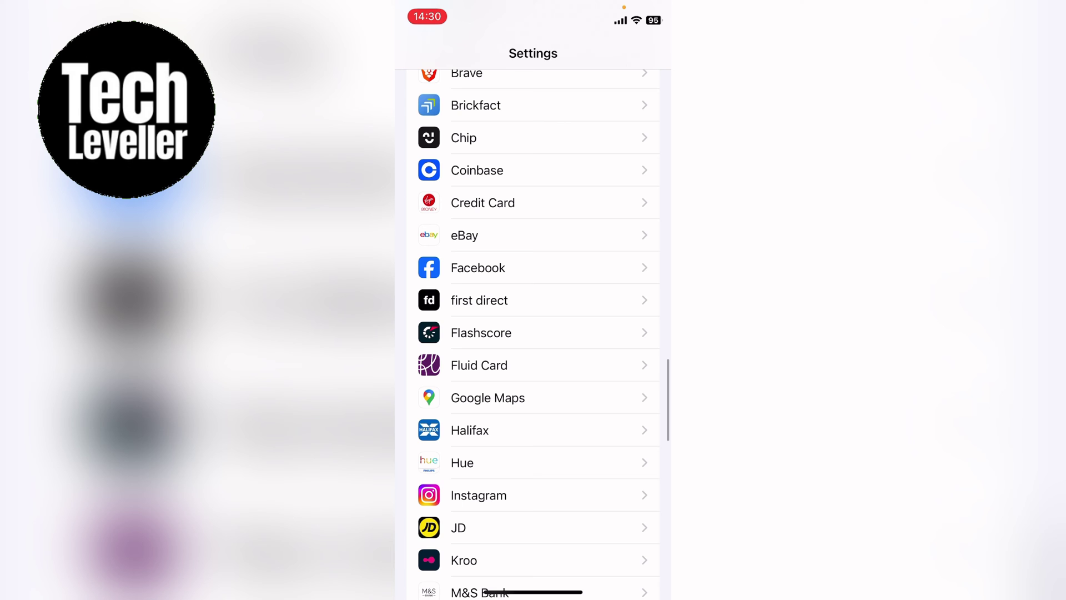
pyautogui.click(487, 397)
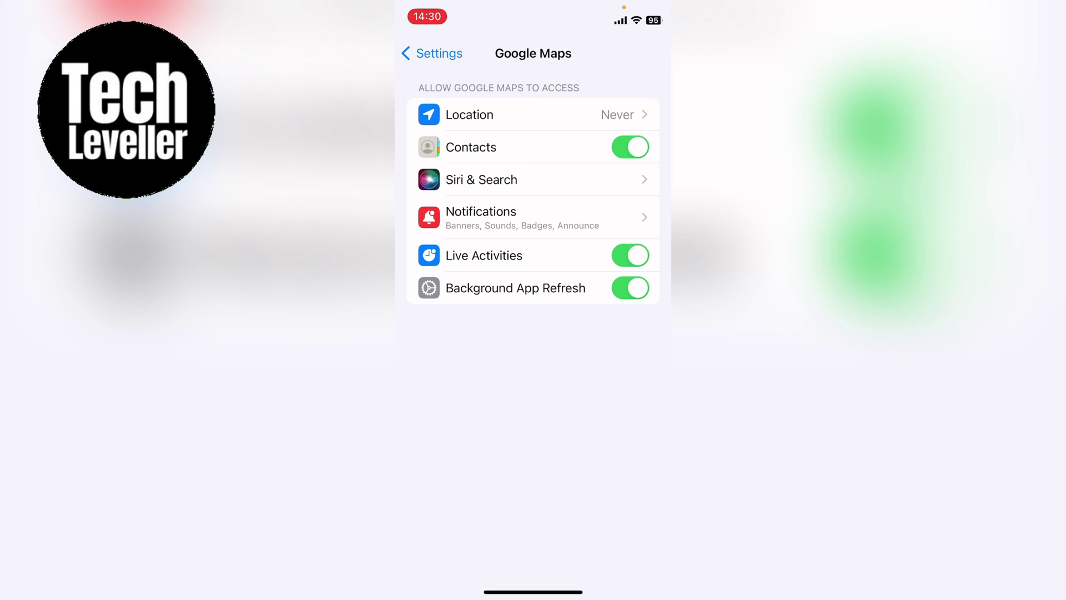
# Step: Change Google Maps' location access from Never to While Using the App
pyautogui.click(533, 114)
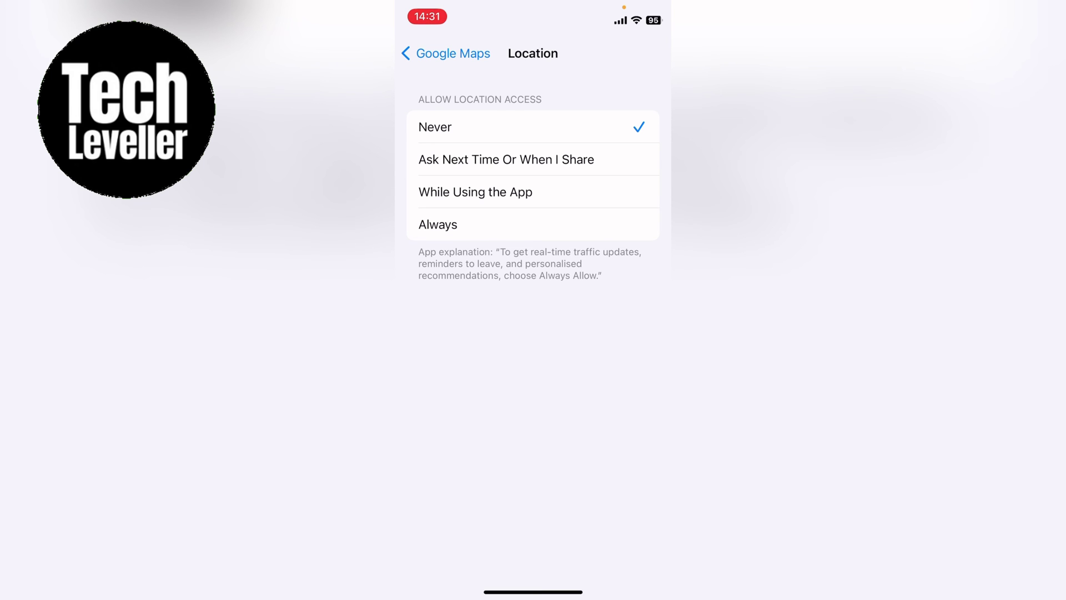
pyautogui.click(534, 224)
pyautogui.click(533, 193)
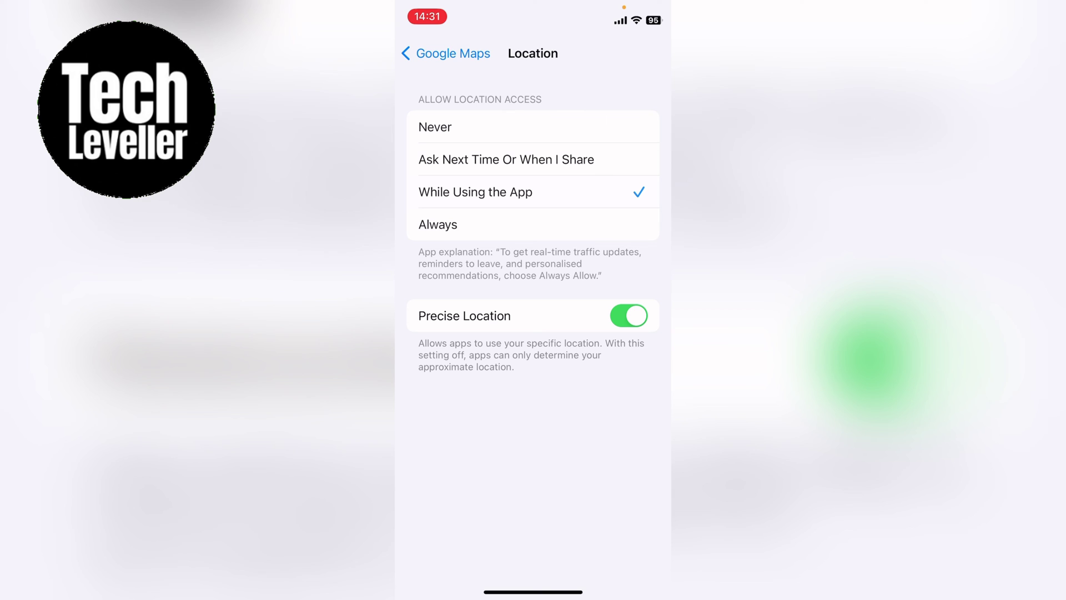